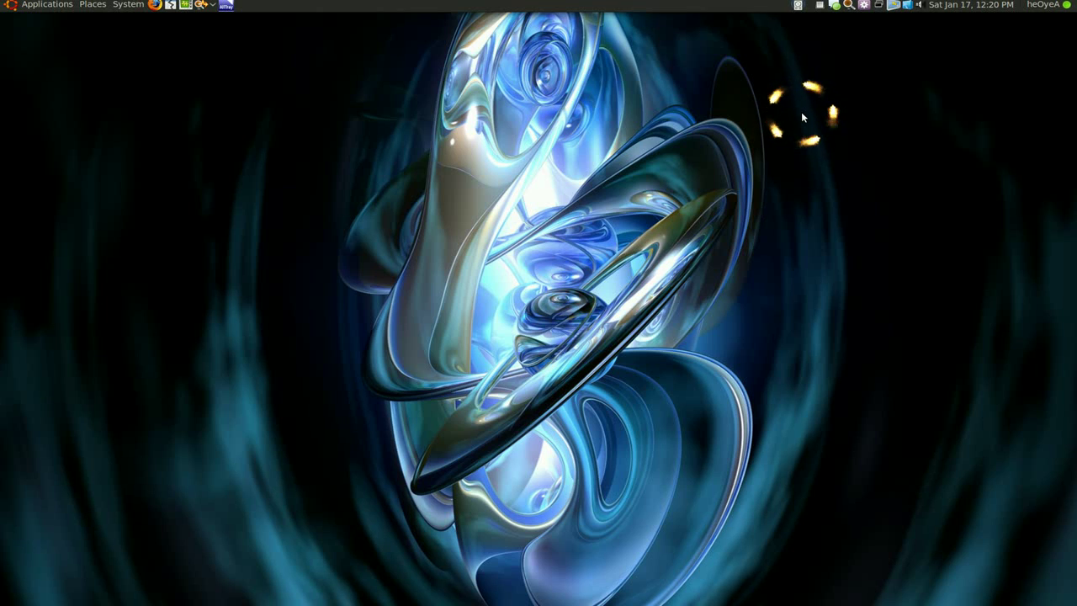
- Bring up the Expo wall showing all workspaces with Super+E
key(super+e)
- Go to the Pidgin workspace and uncheck Buddies > Show > Buddy Details for single-line contacts
click(626, 298)
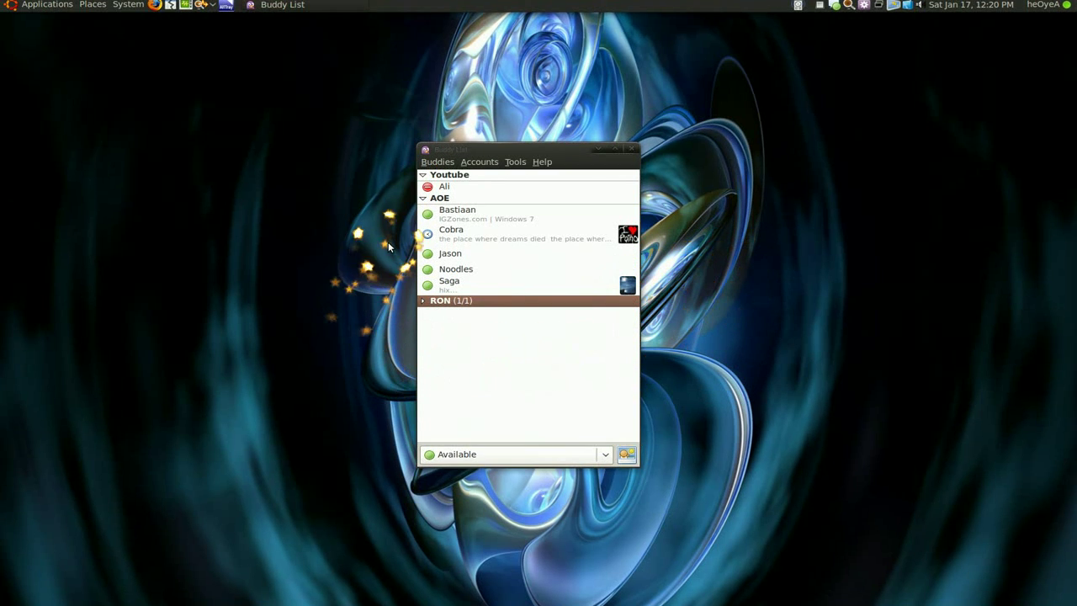
scroll(388, 241, up, 4)
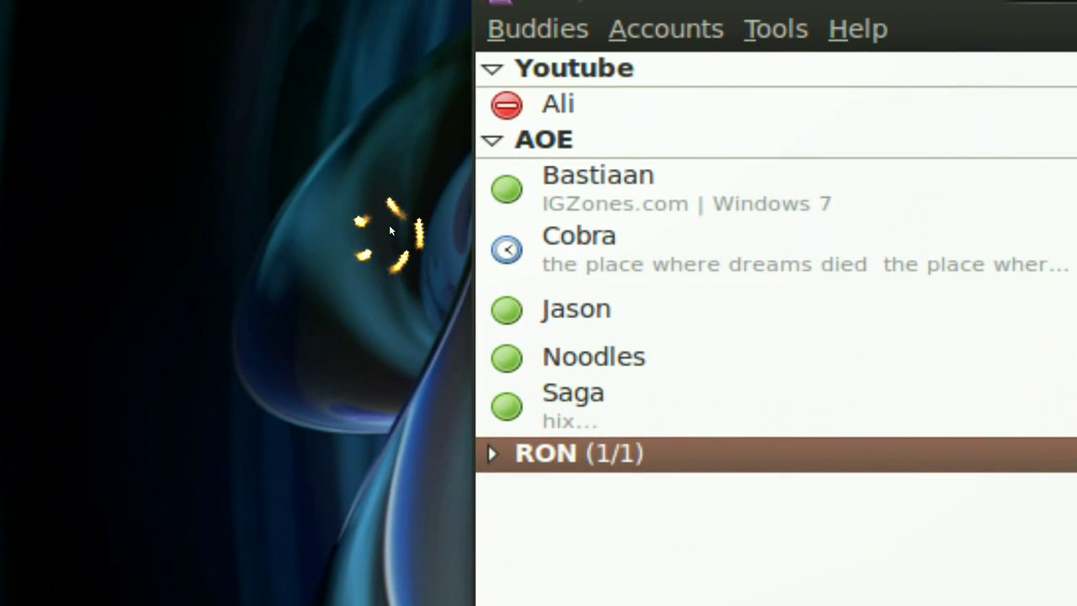
scroll(389, 225, up, 2)
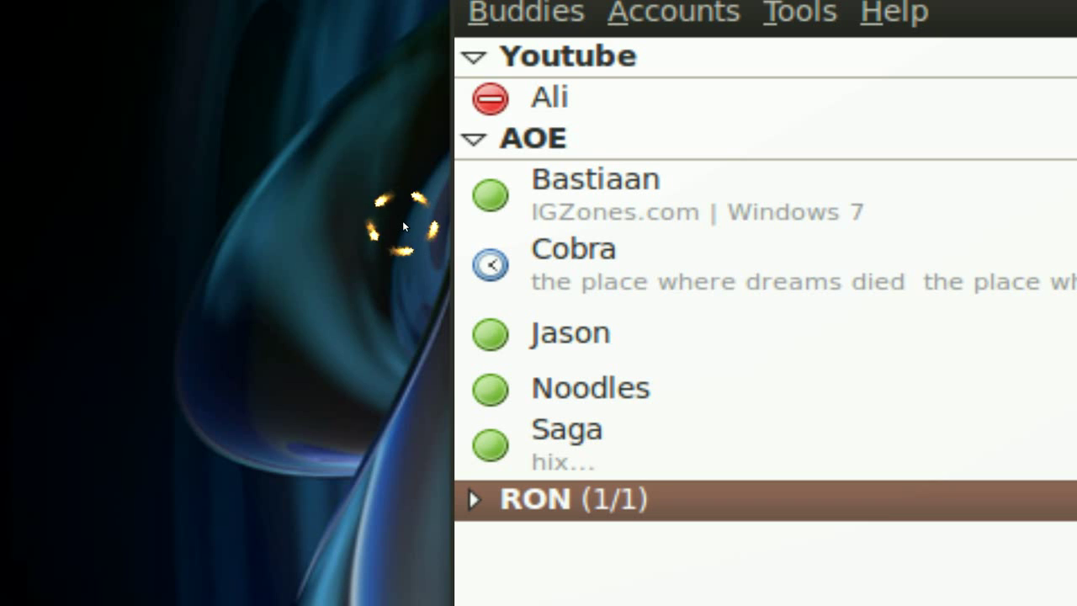
scroll(404, 225, down, 3)
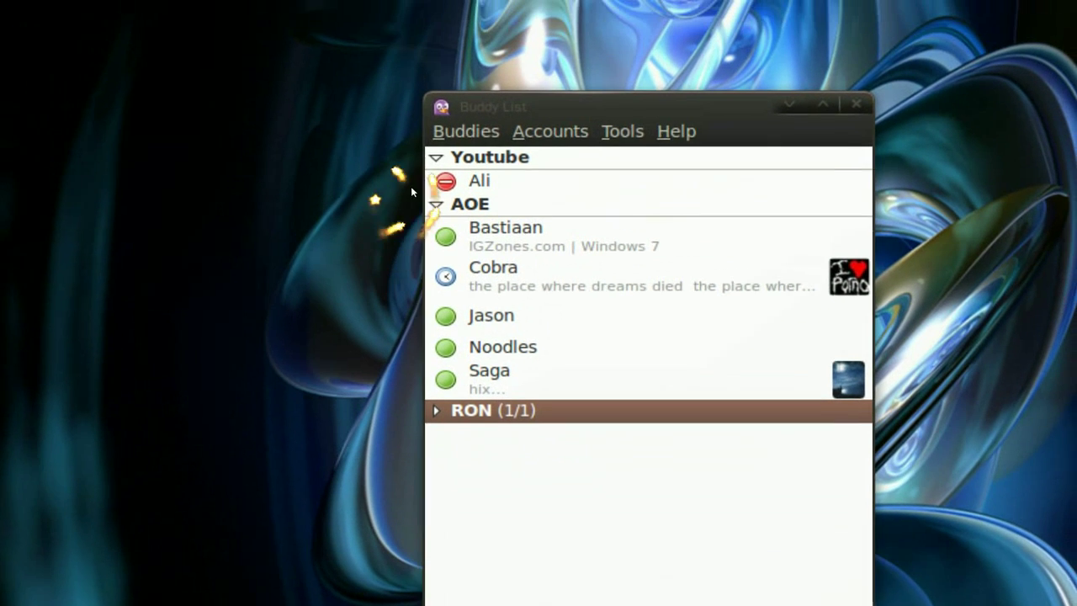
click(463, 131)
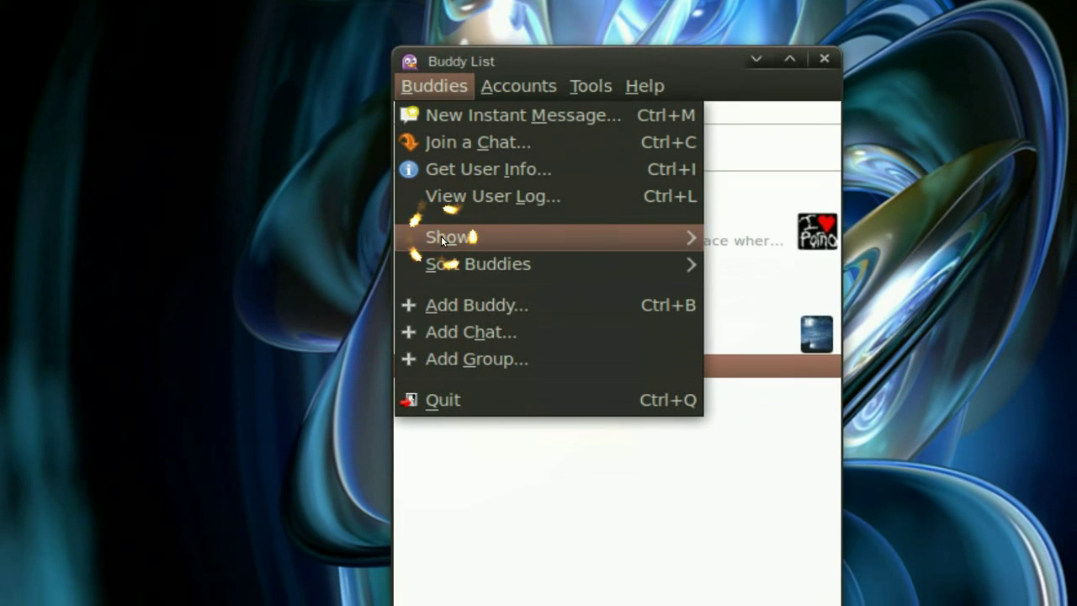
mouse_move(443, 289)
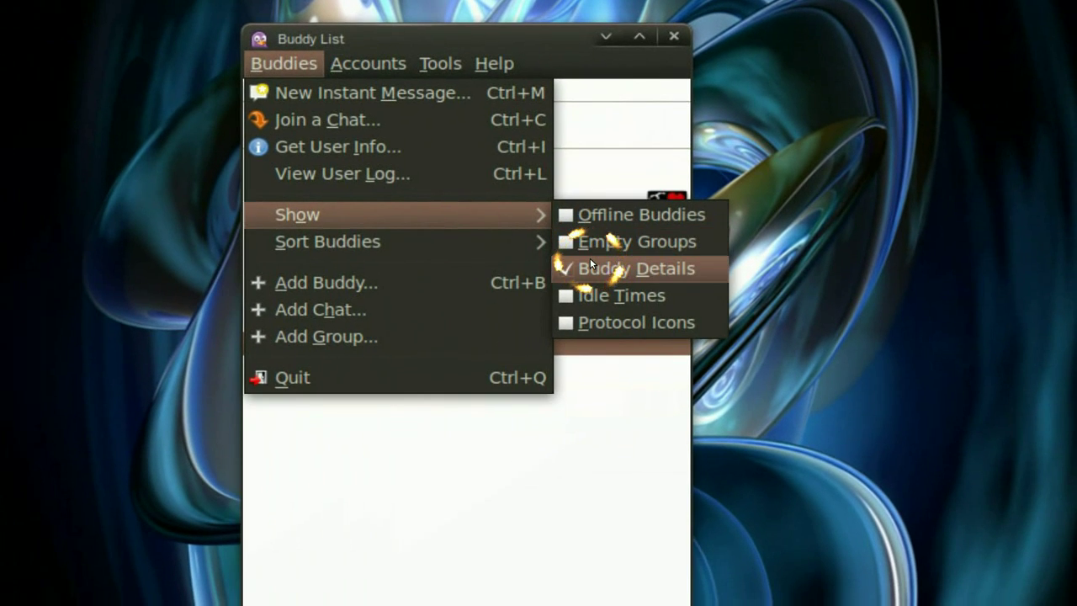
click(590, 258)
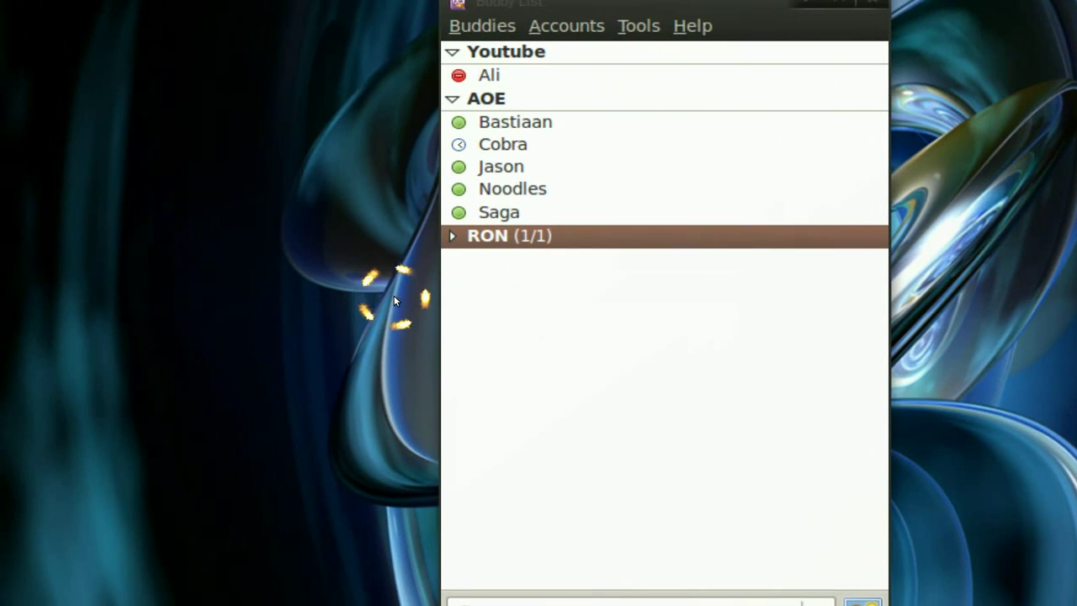
scroll(394, 296, down, 5)
- Switch to the gedit workspace and uncheck both View > Toolbar and View > Statusbar
key(super+e)
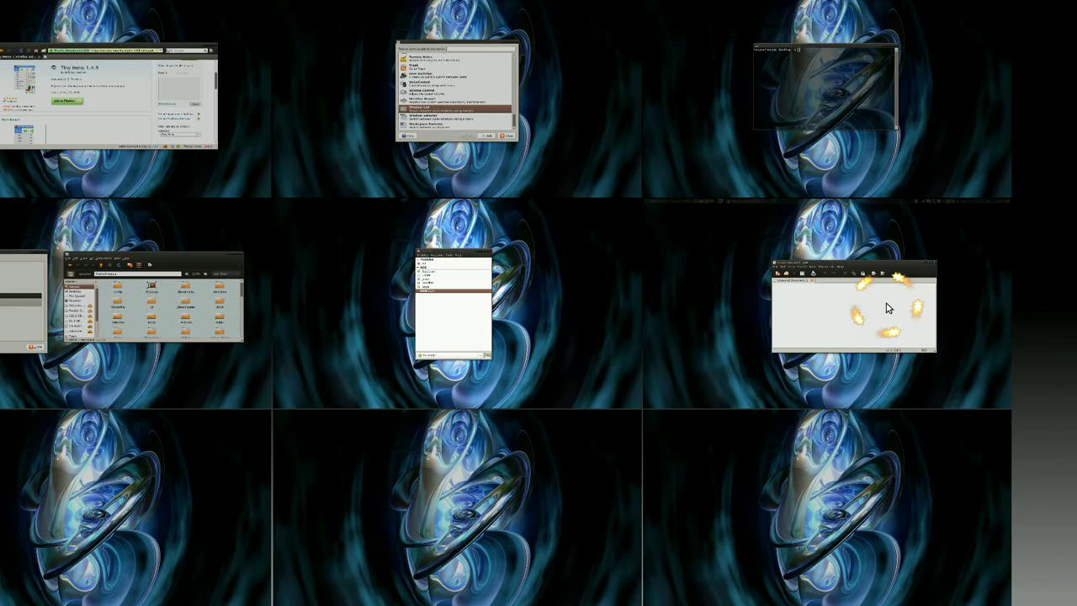
click(887, 308)
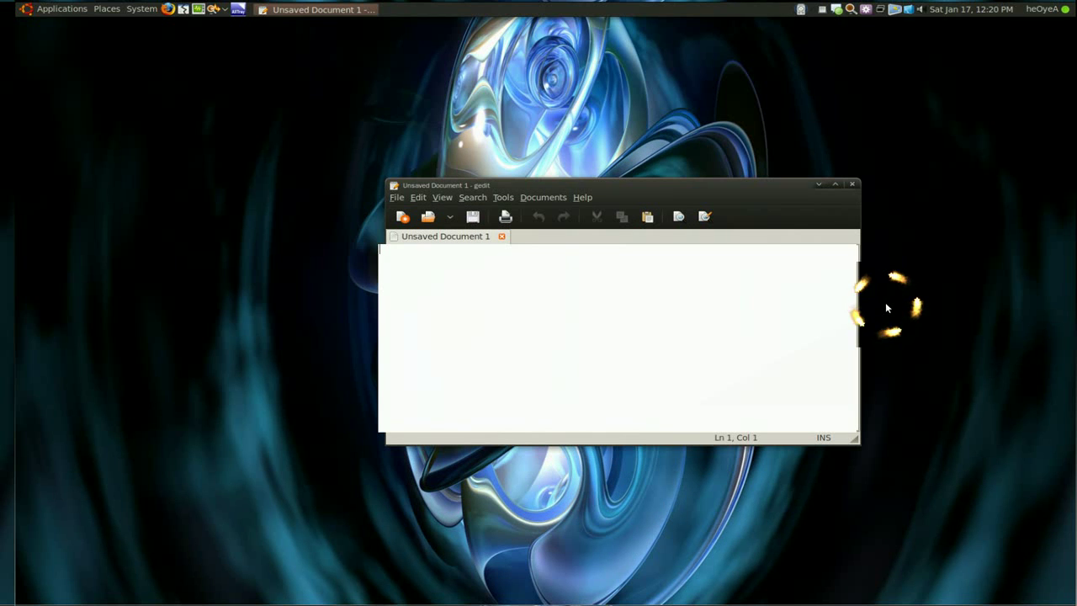
scroll(692, 211, up, 5)
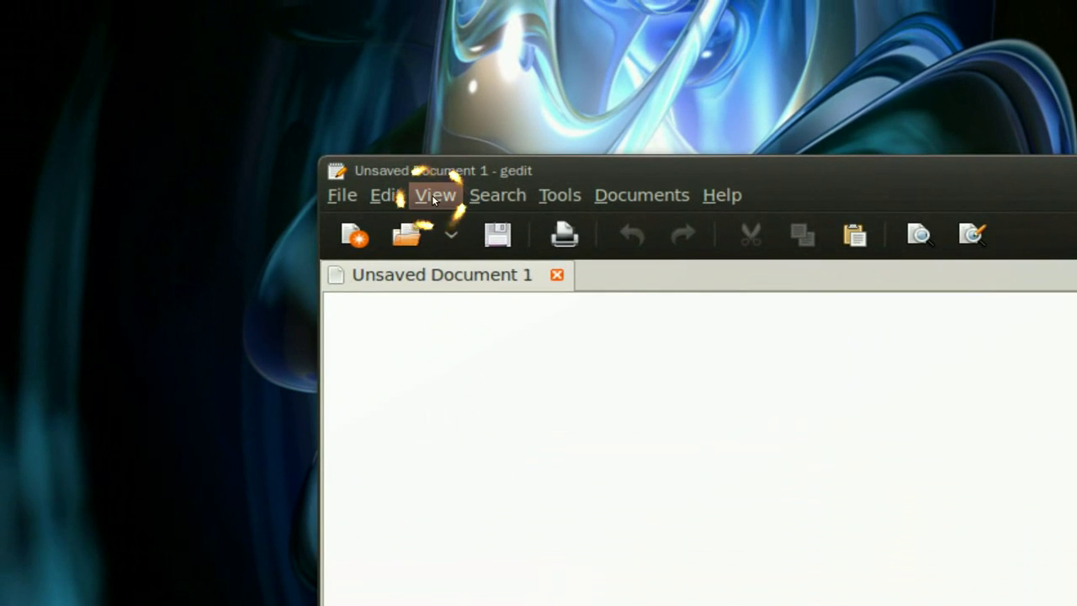
click(431, 194)
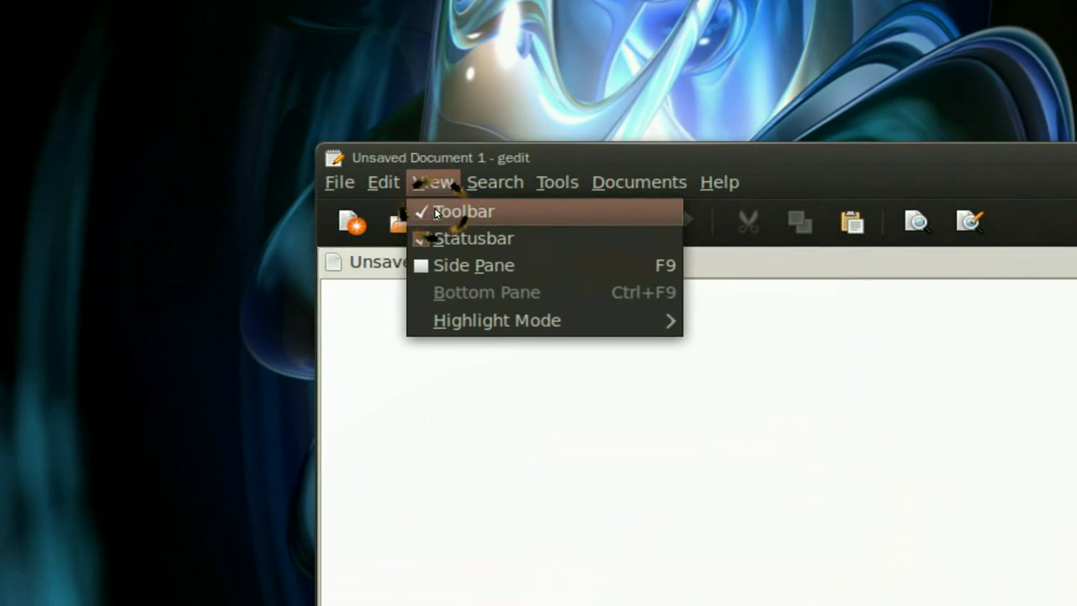
click(459, 224)
click(435, 194)
click(443, 224)
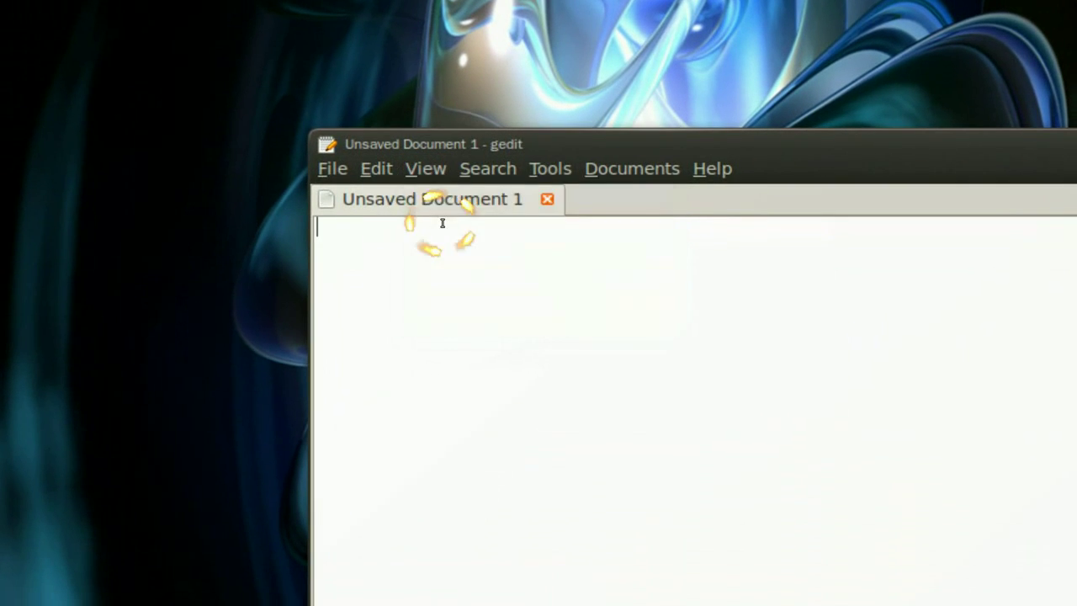
scroll(540, 304, down, 3)
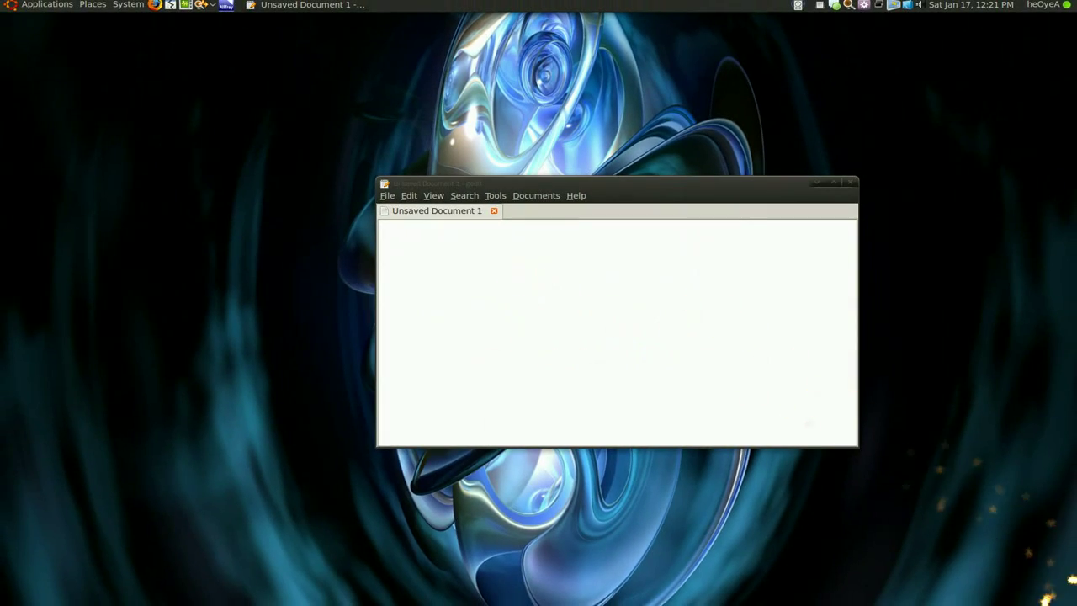
key(super+e)
- Enter the terminal workspace and confirm Show Menubar stays unchecked in the right-click menu
scroll(871, 141, up, 2)
click(871, 141)
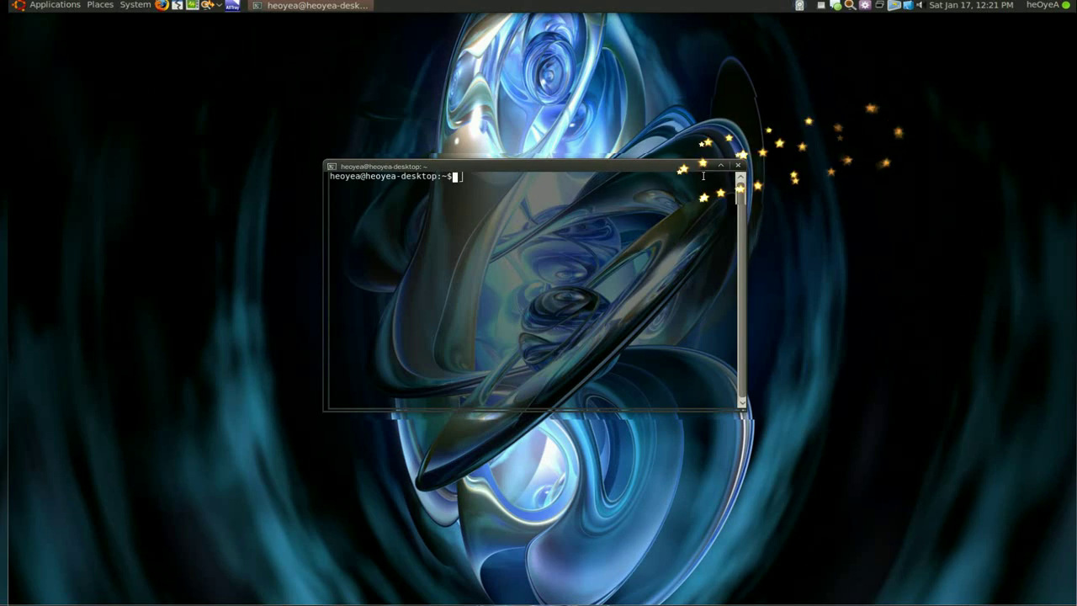
scroll(493, 185, up, 3)
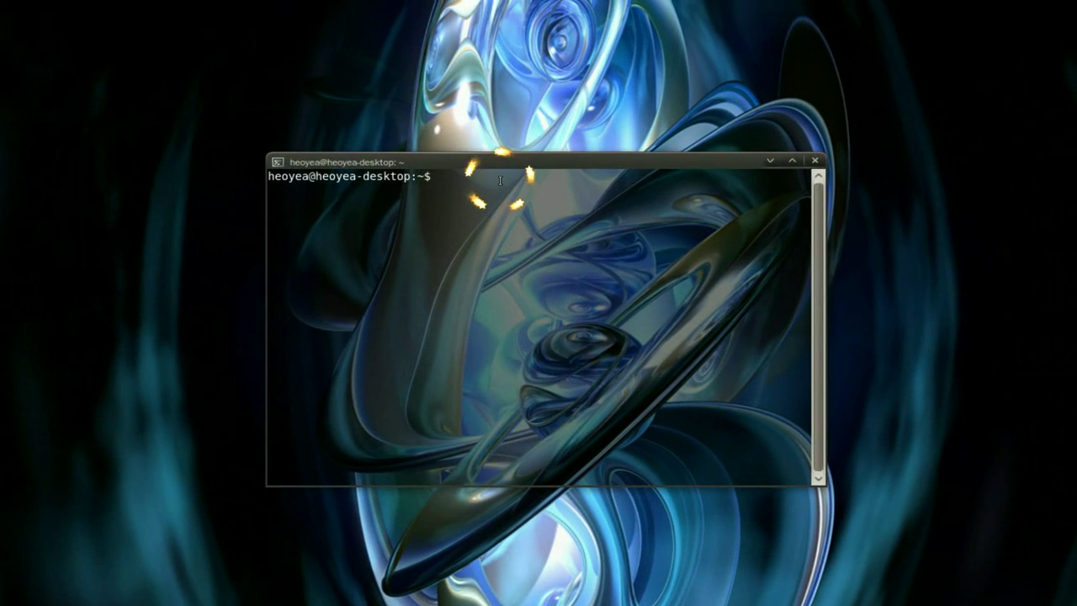
scroll(500, 181, up, 2)
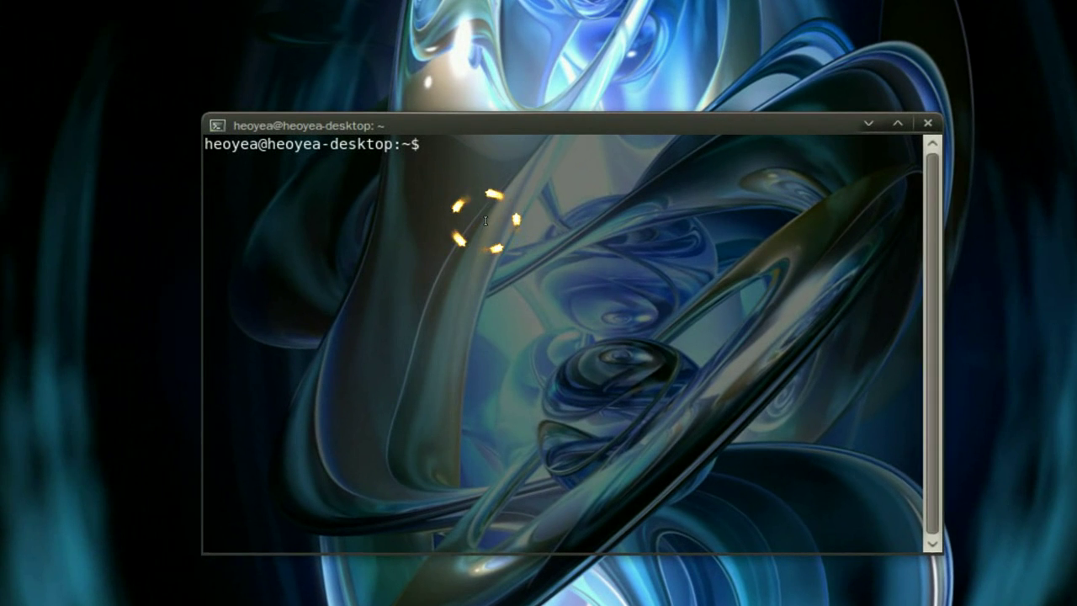
right_click(487, 214)
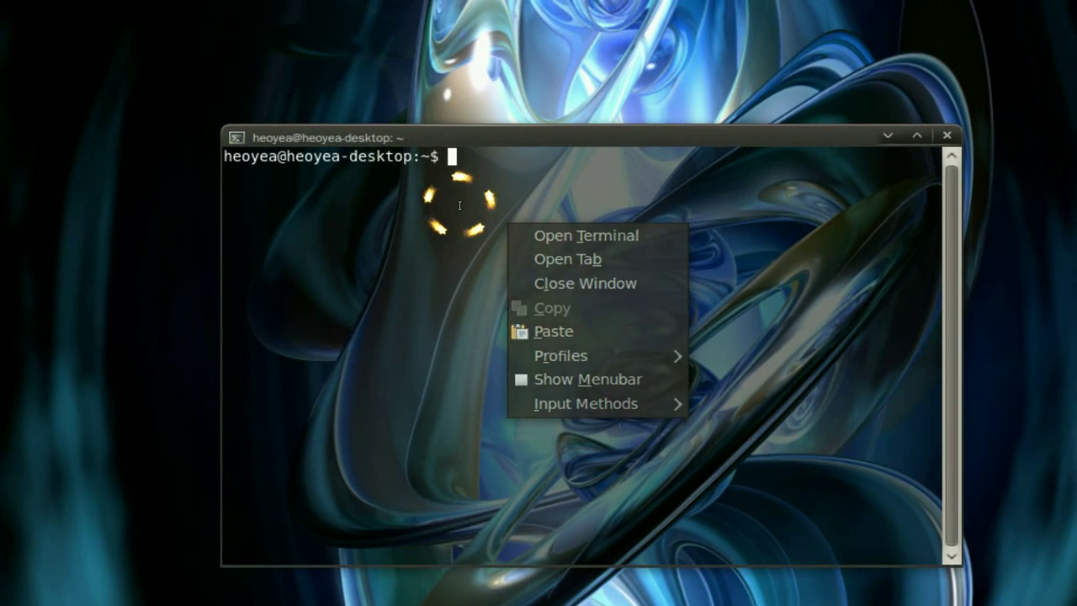
click(459, 206)
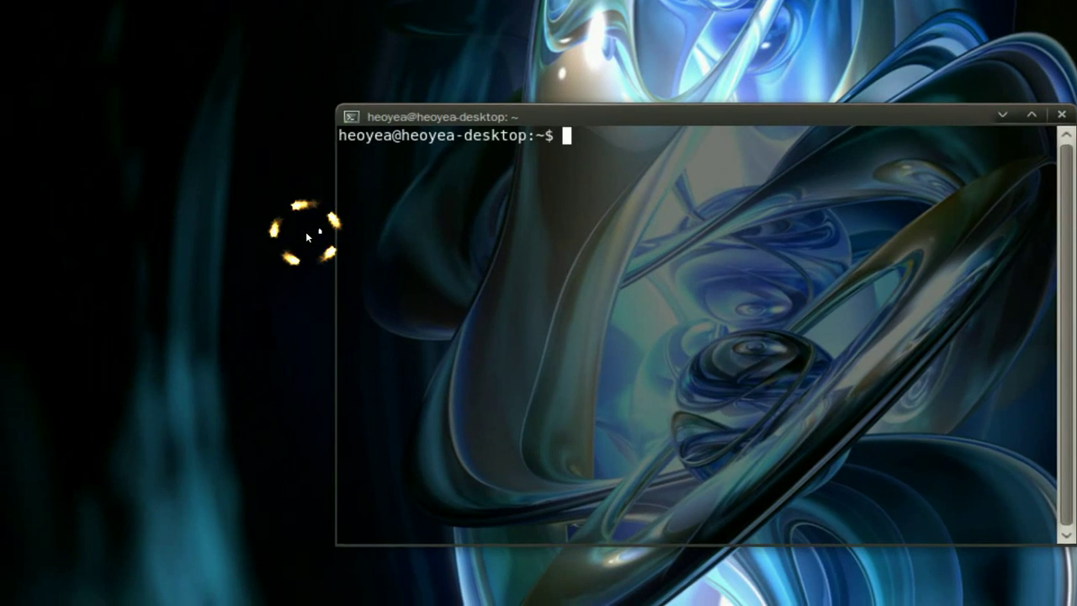
click(306, 231)
scroll(537, 303, down, 3)
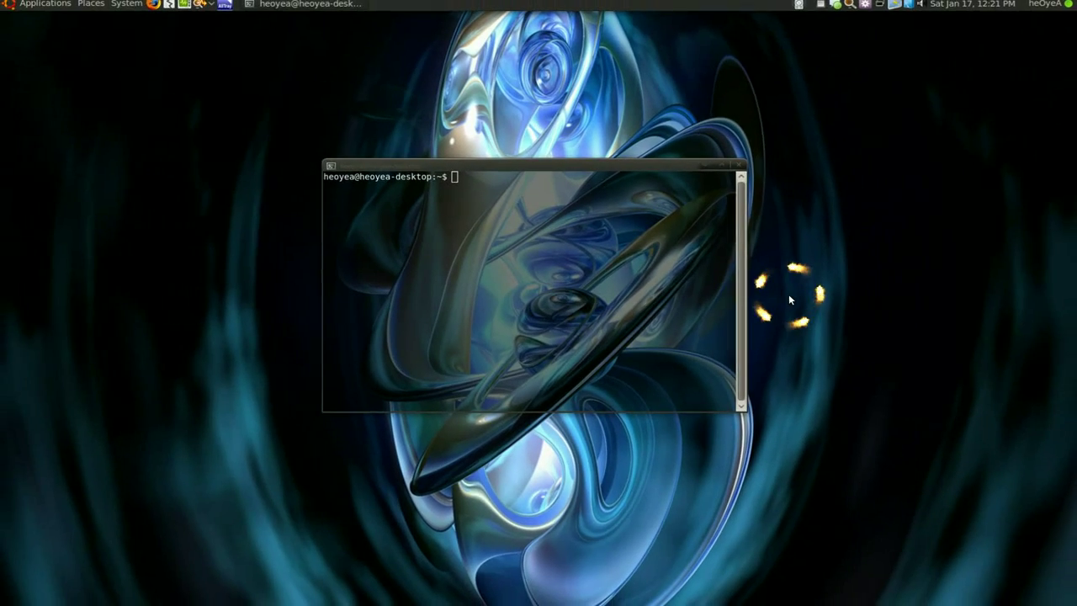
mouse_move(1075, 603)
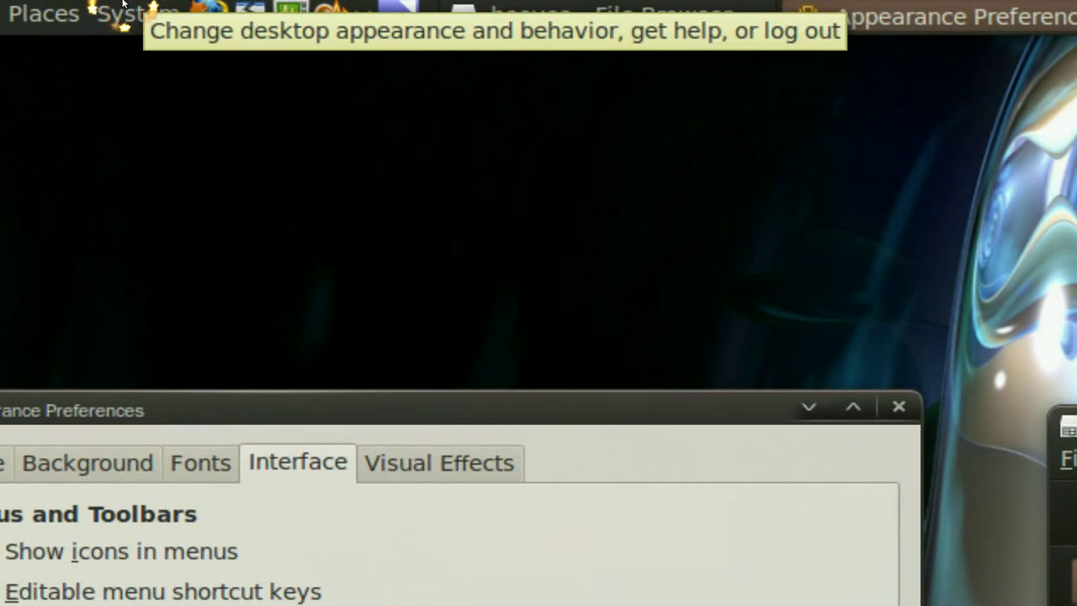
- Open the System menu on the top GNOME panel
click(123, 7)
- In Appearance Preferences, set Toolbar button labels to Icons only after briefly trying Text only
mouse_move(169, 51)
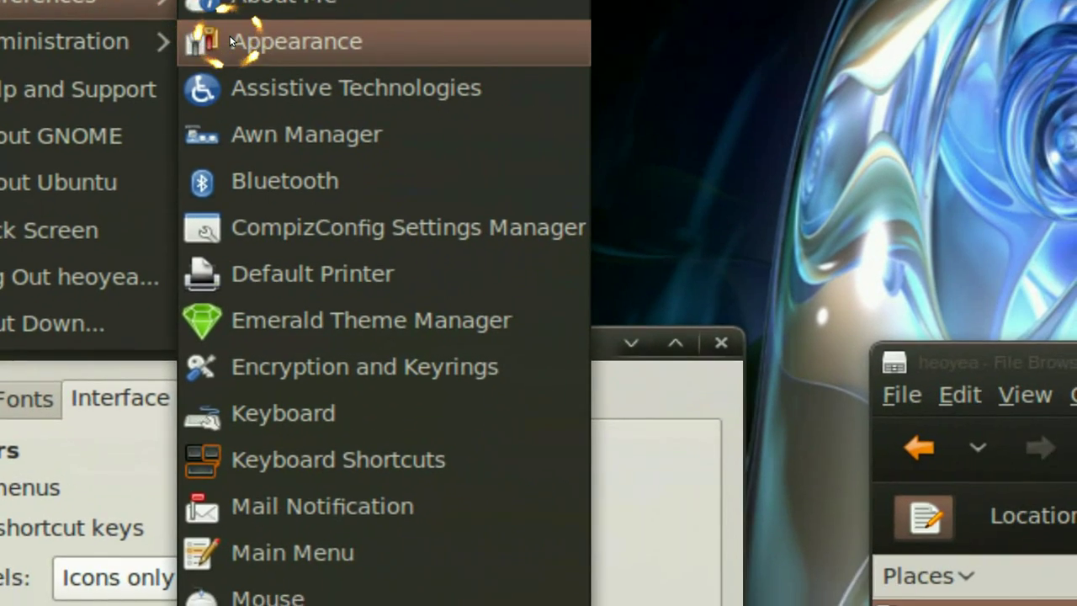
click(232, 41)
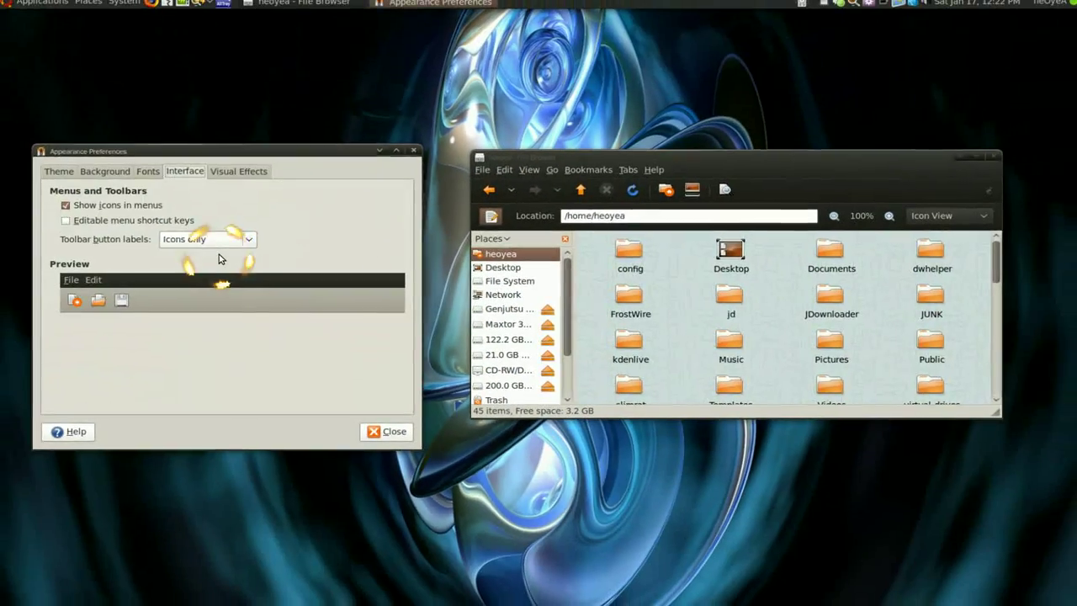
click(239, 239)
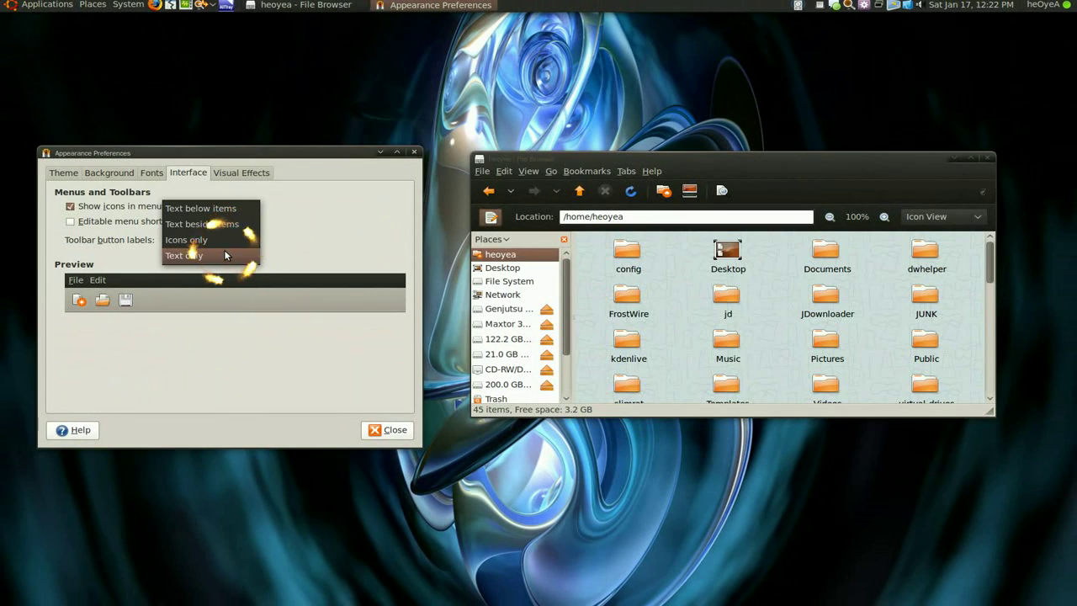
click(225, 253)
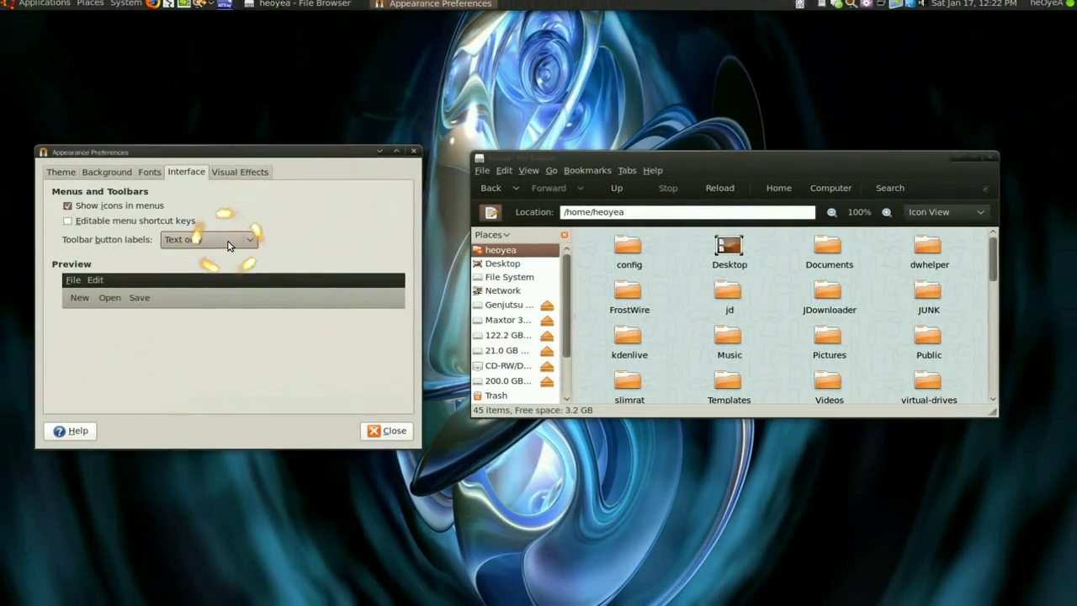
click(228, 242)
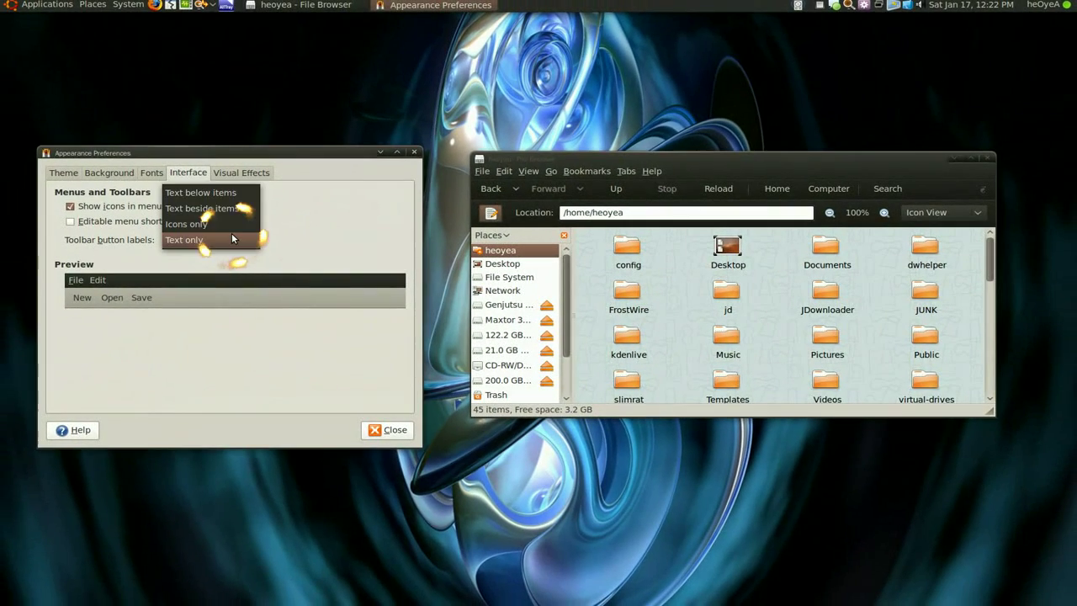
click(227, 231)
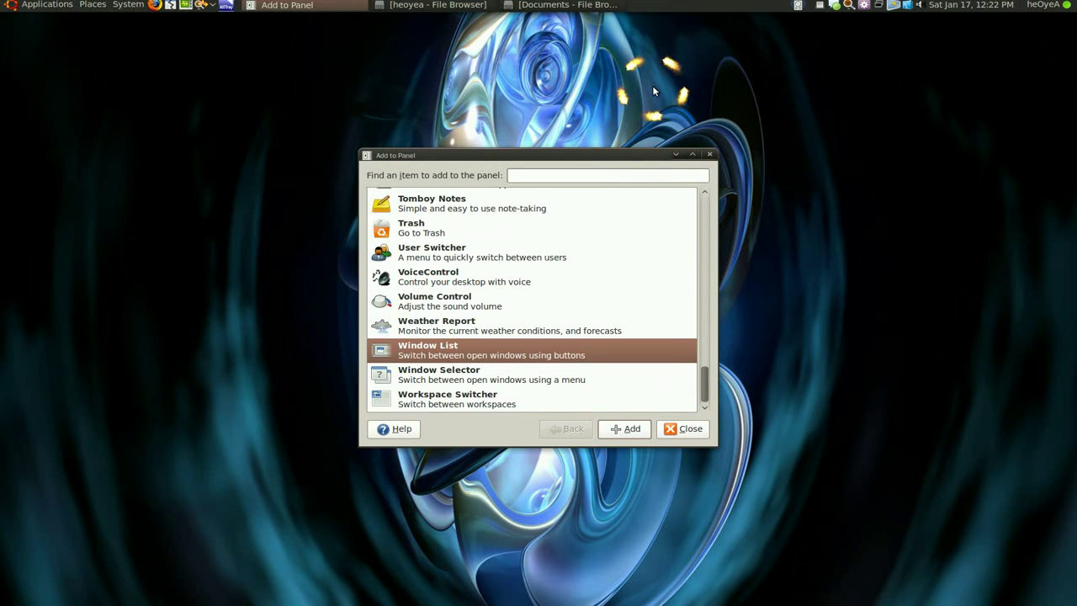
- Add a Window List applet to the top panel through Add to Panel
mouse_move(627, 571)
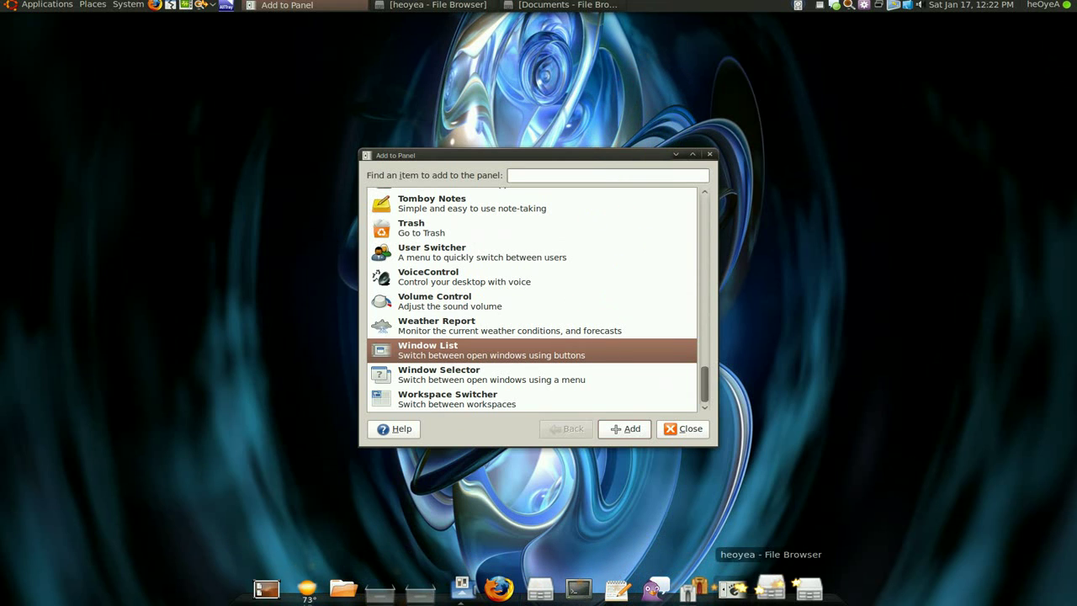
click(638, 528)
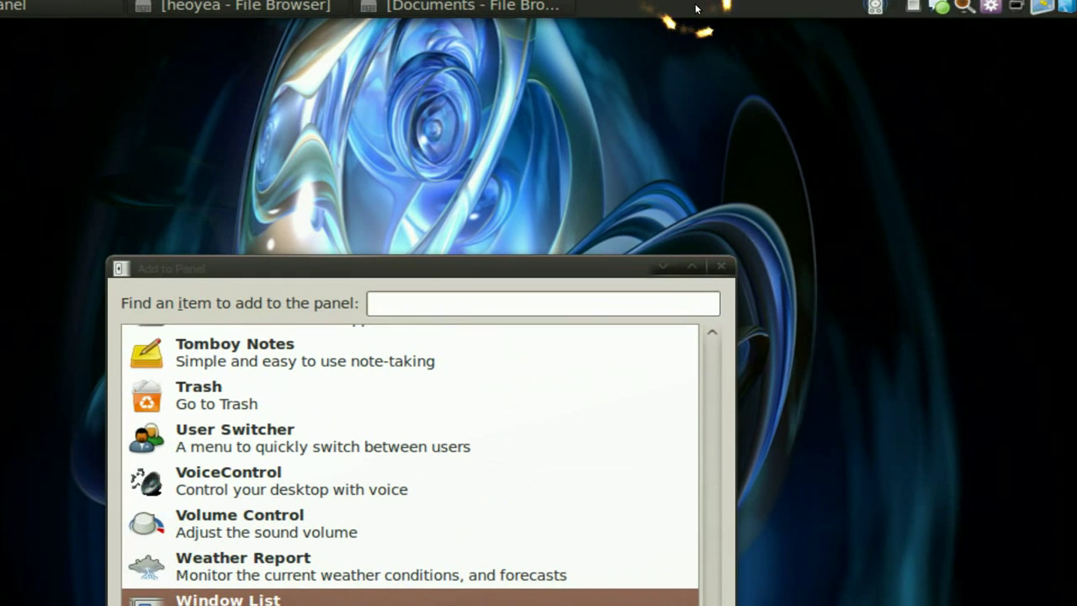
right_click(712, 9)
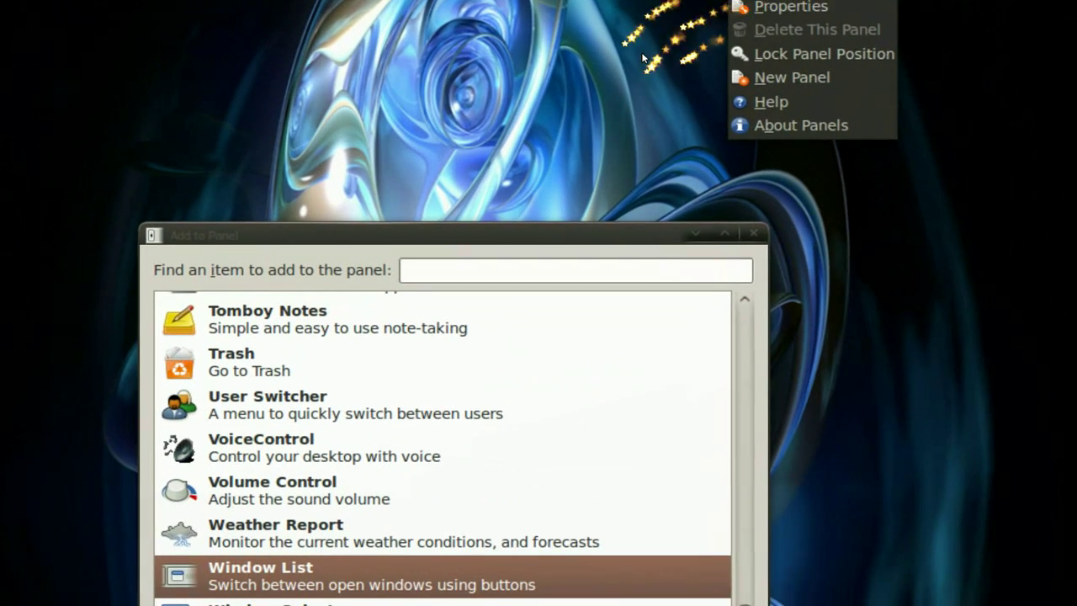
click(706, 11)
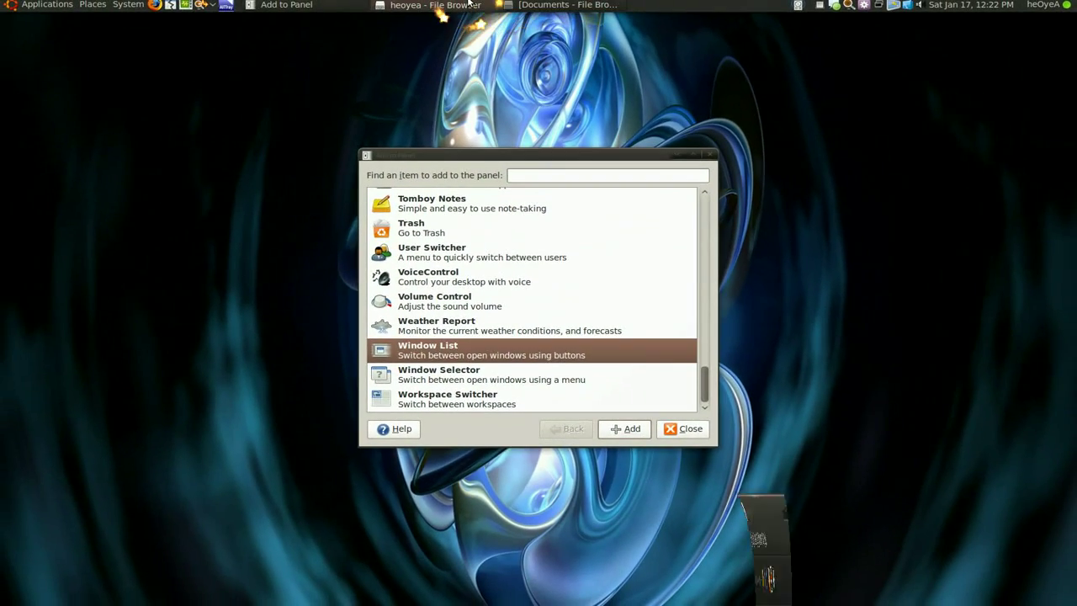
- Minimize and restore the home File Browser window from its new taskbar button
click(469, 4)
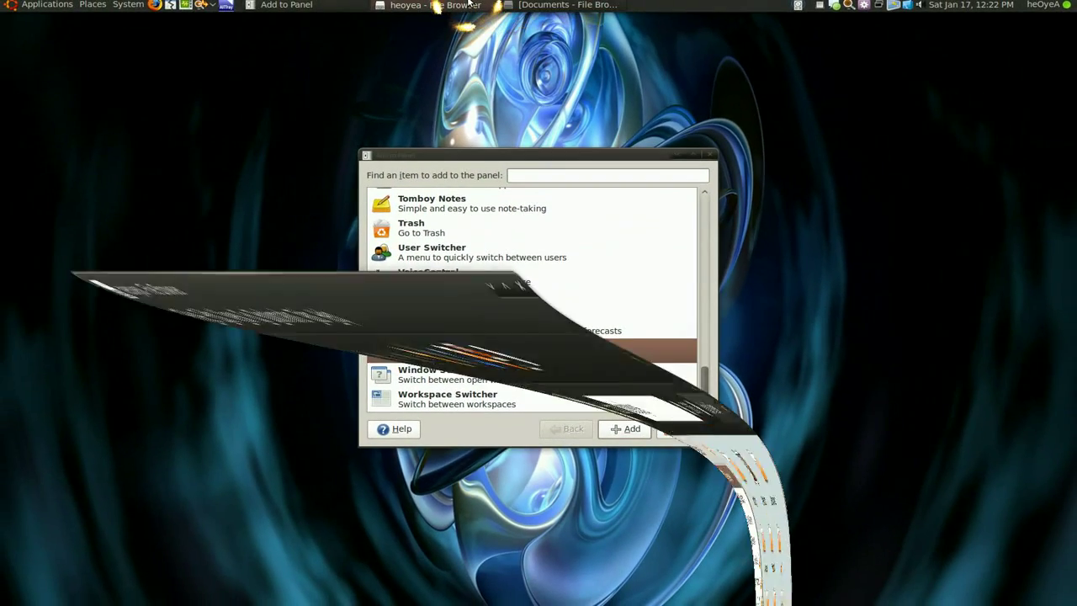
click(469, 4)
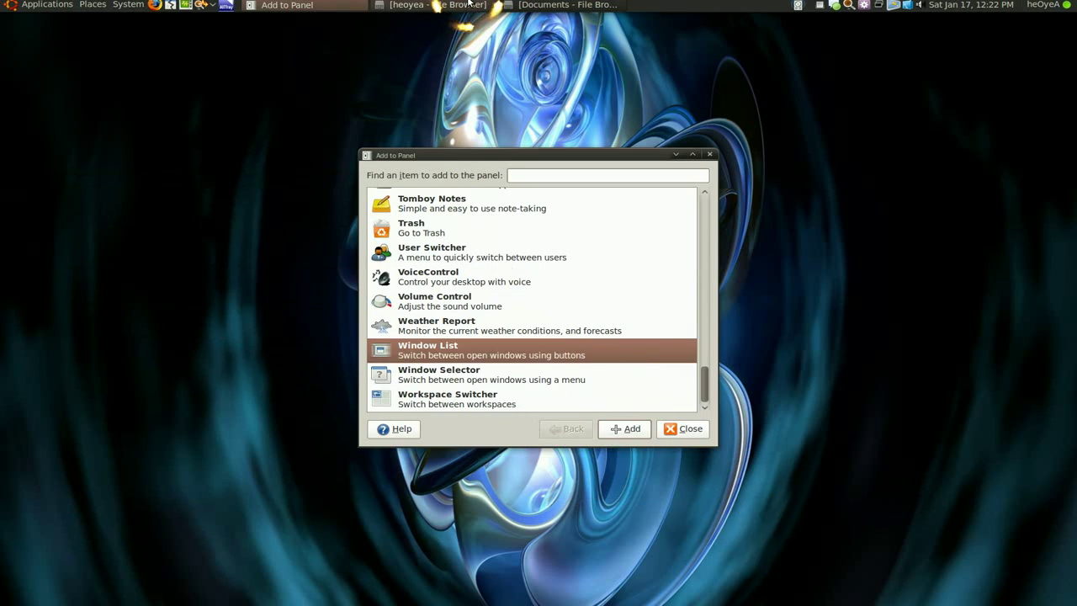
click(469, 4)
click(469, 4)
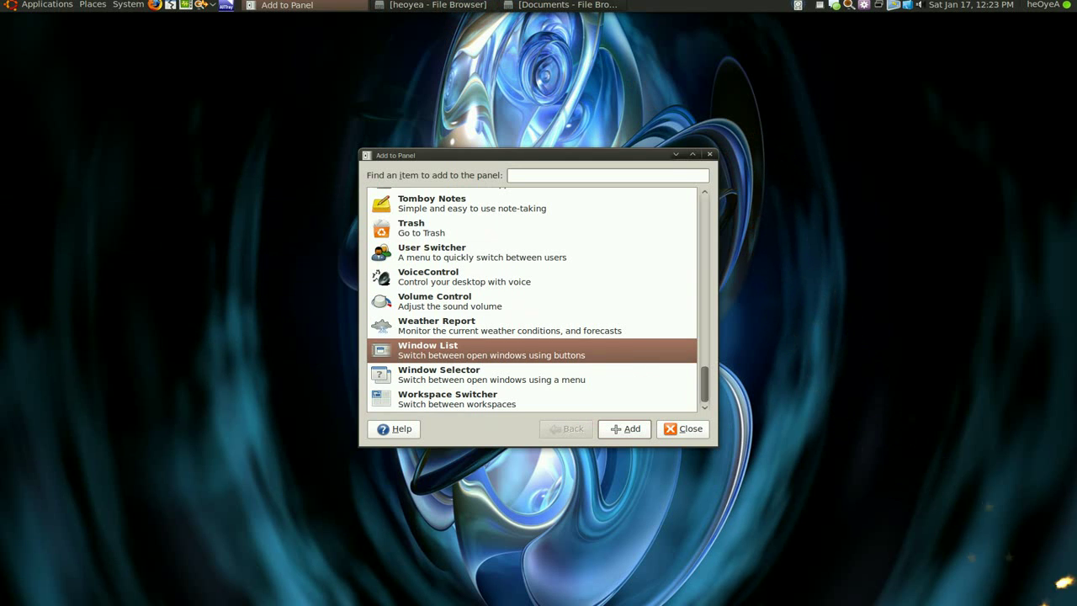
key(super+e)
- Go to the Firefox workspace and browse Tiny Menu's compact Menu with File through Help
click(346, 150)
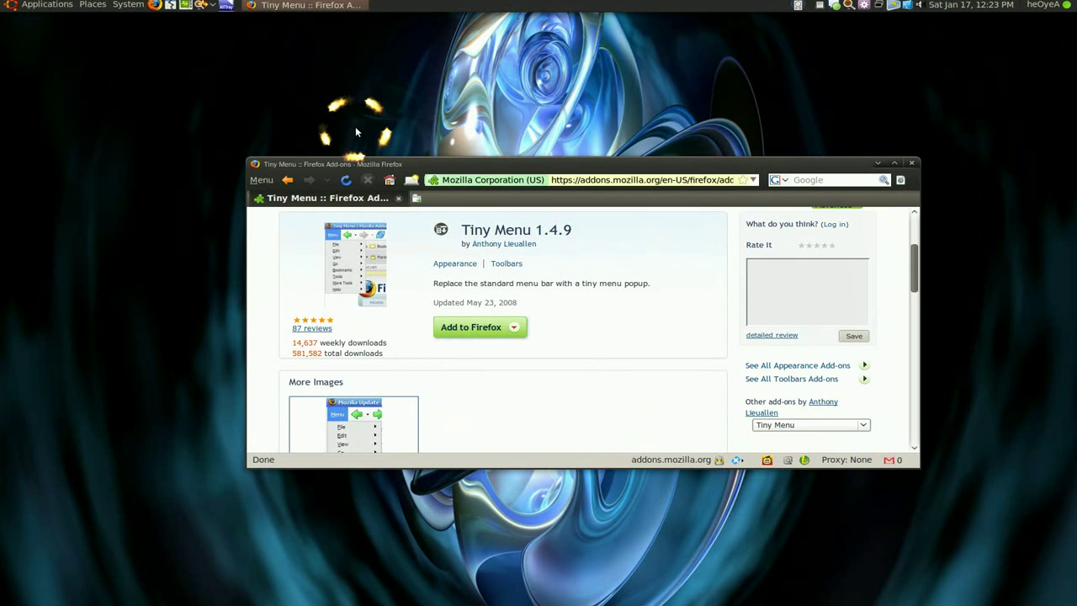
click(357, 131)
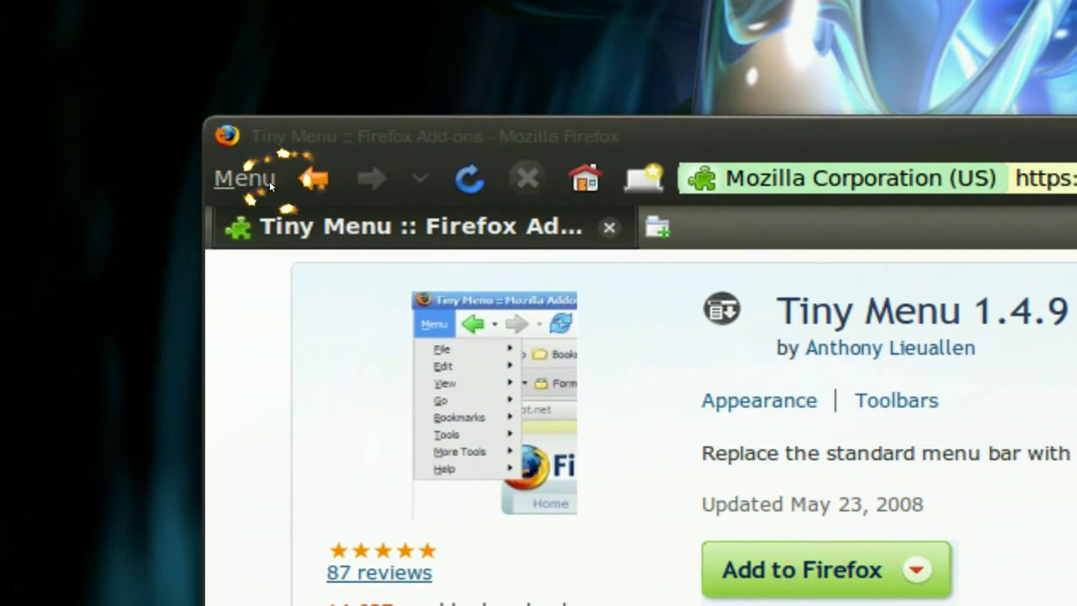
click(267, 181)
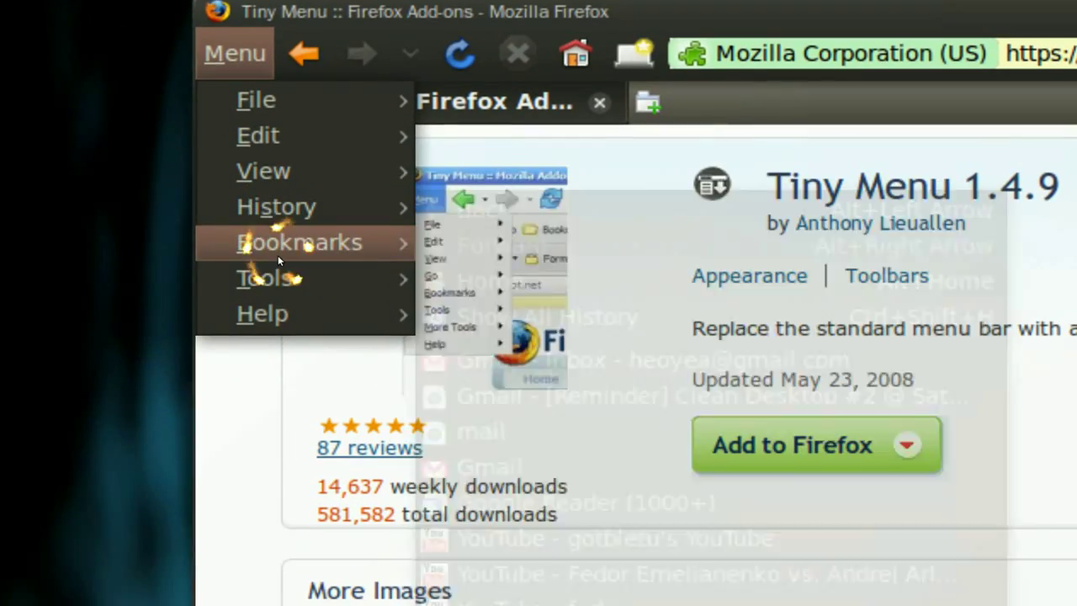
mouse_move(287, 249)
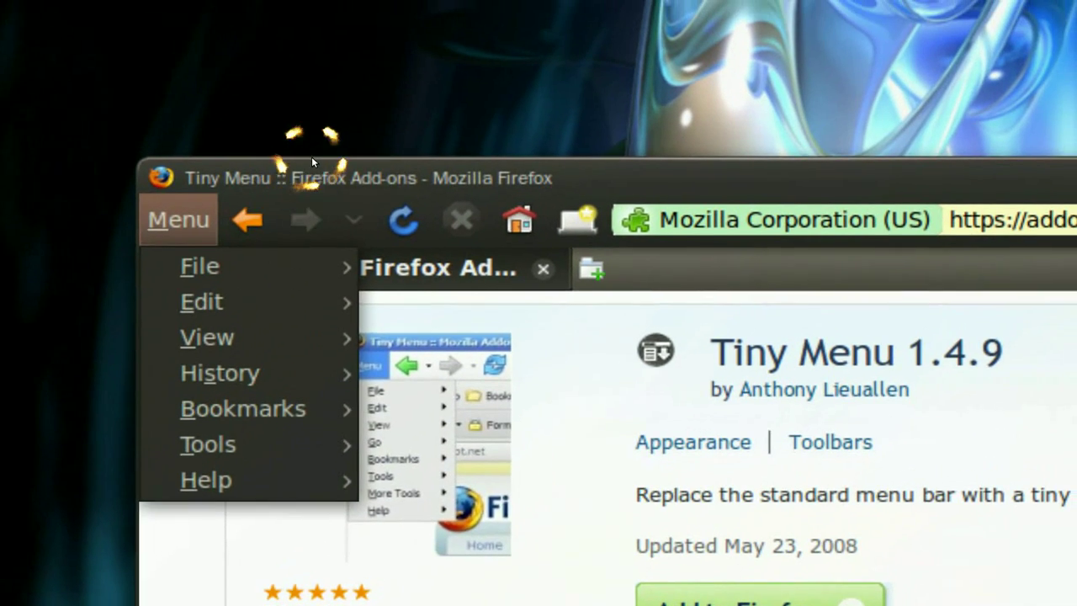
click(358, 9)
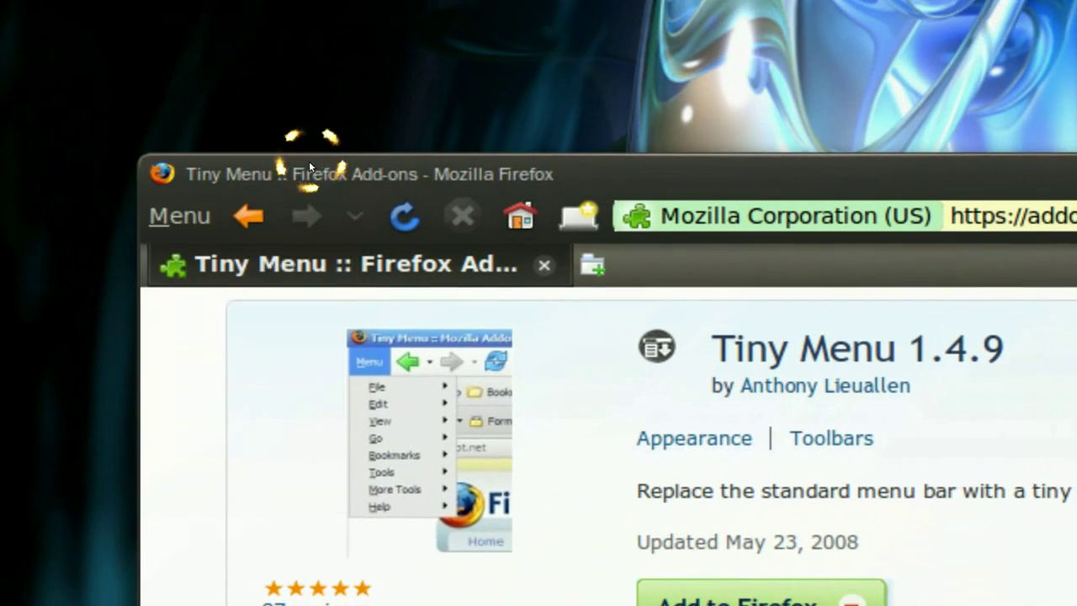